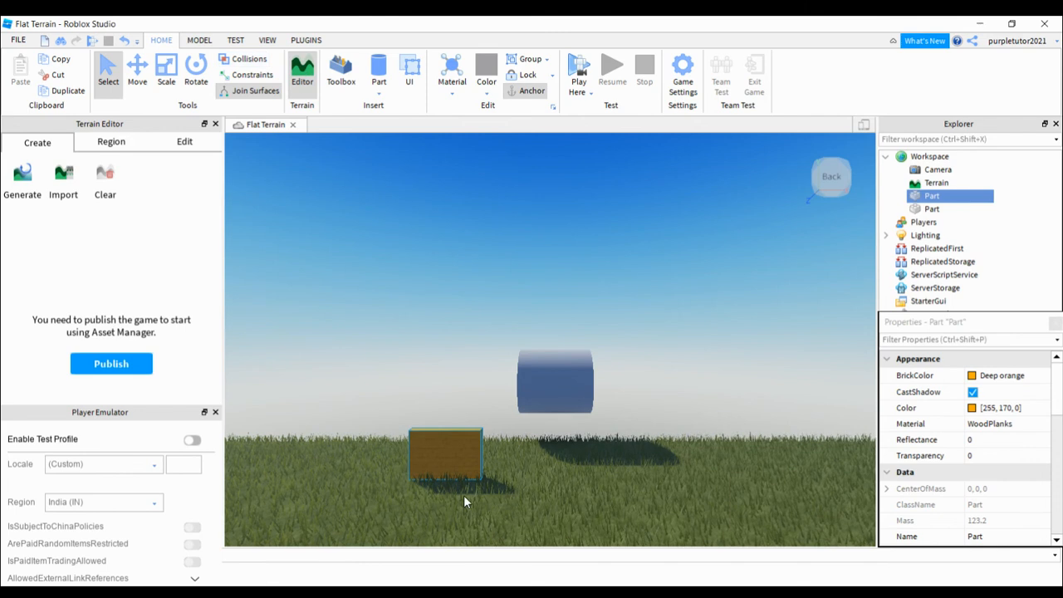
- Select the orange wood block on the grass and move it back along its depth axis toward the cylinder
click(694, 486)
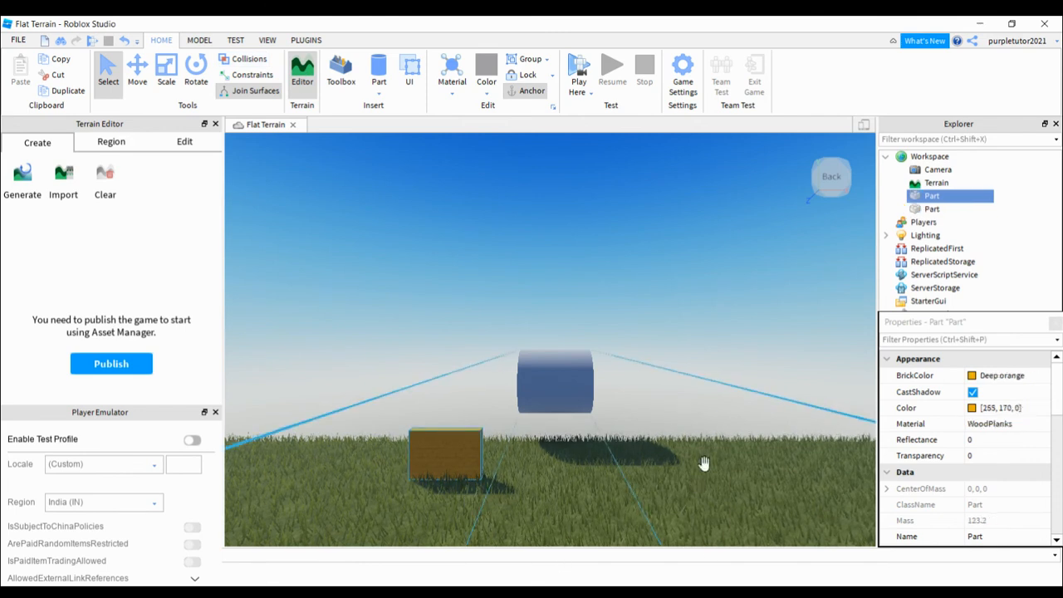
click(643, 465)
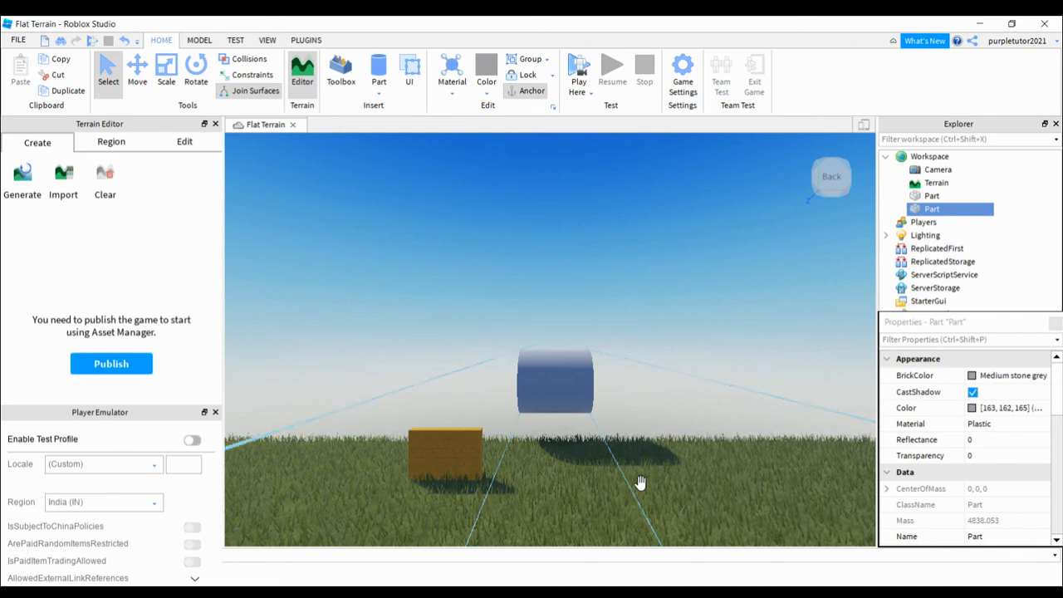
click(555, 558)
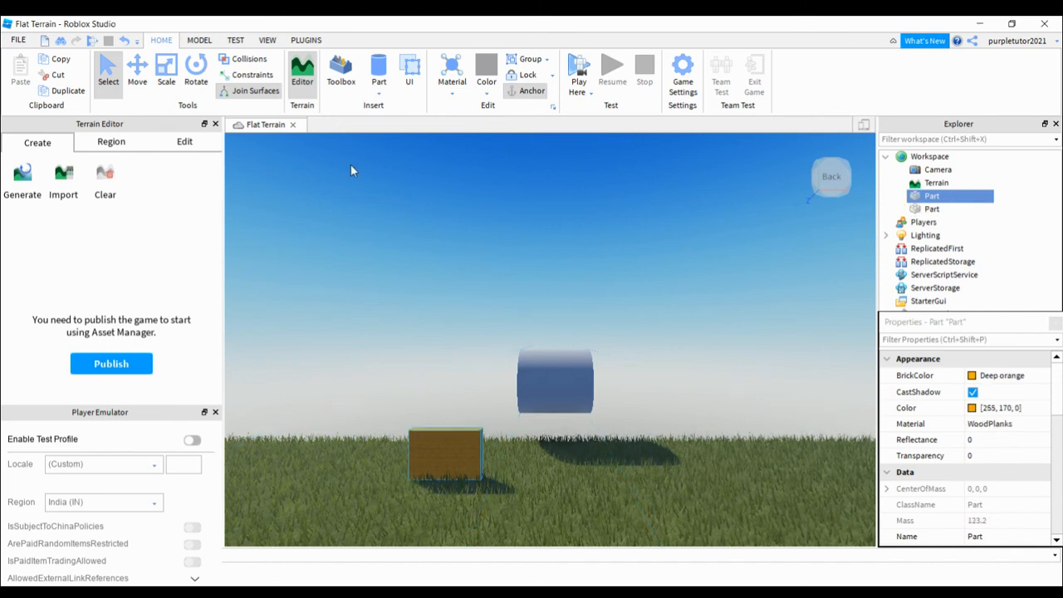
click(137, 73)
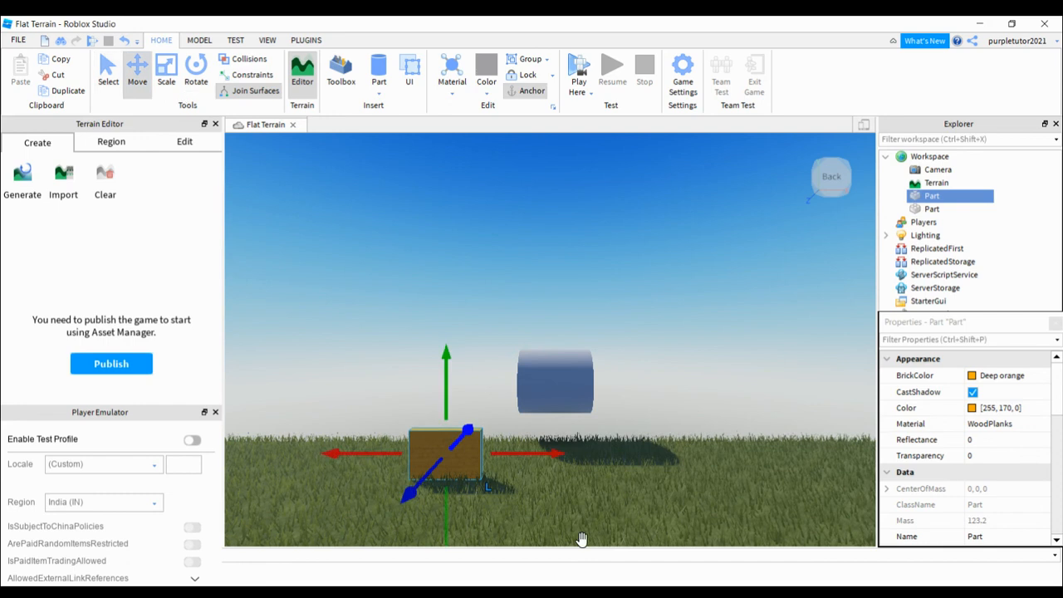
drag(467, 431, 574, 455)
- Line the wood block up with the cylinder along the depth axis and raise it above the cylinder's height
key(a)
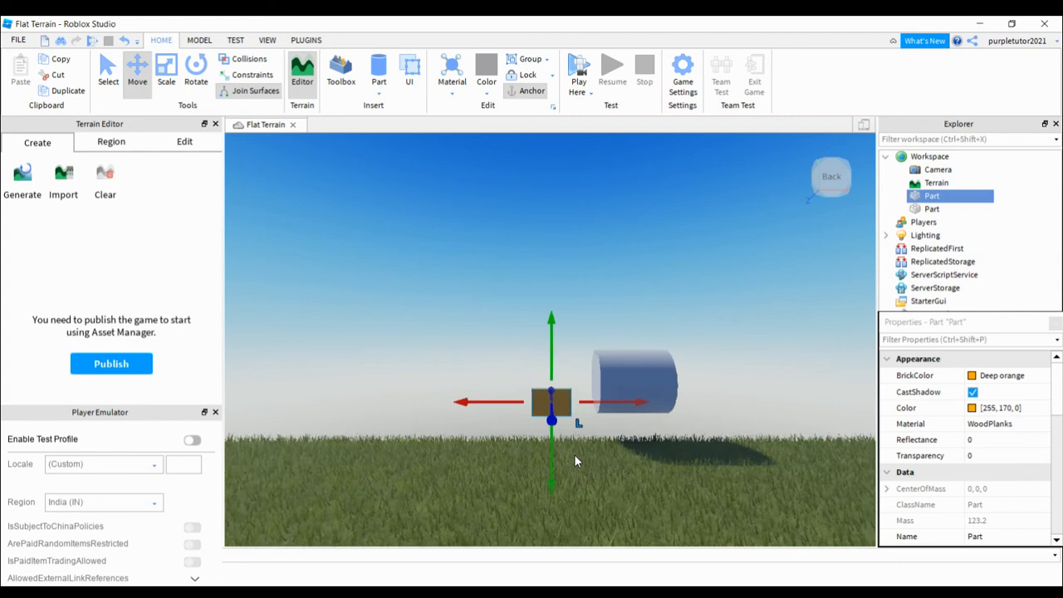
key(w)
key(a)
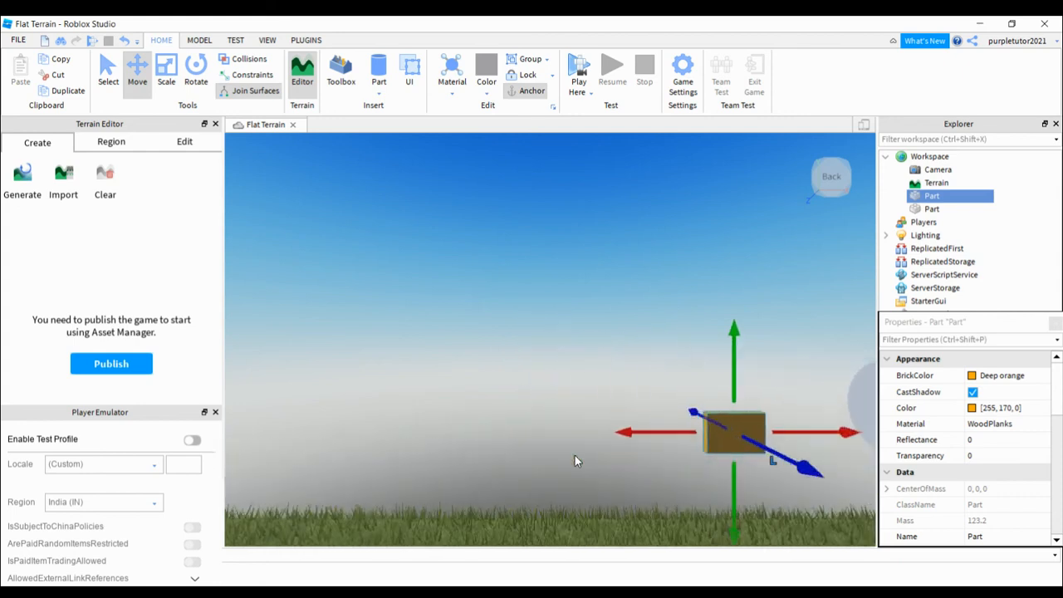
key(e)
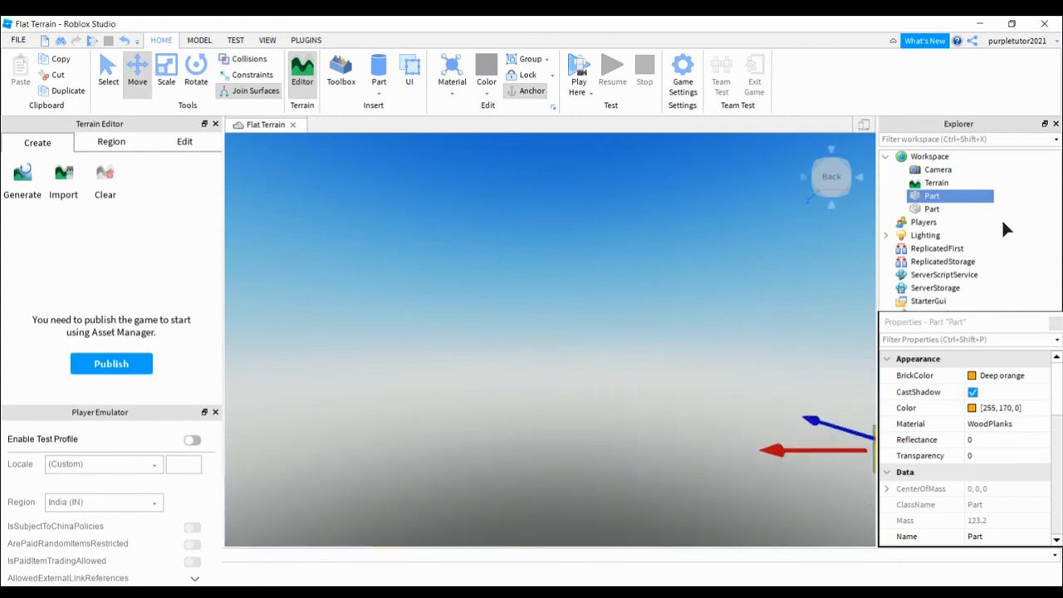
key(f)
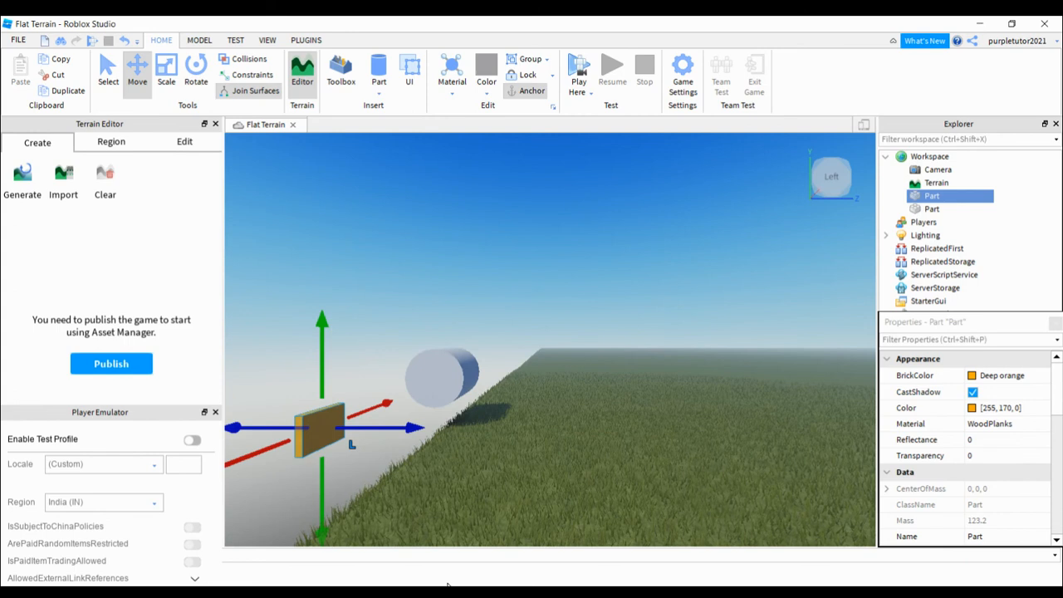
drag(397, 428, 486, 428)
drag(411, 336, 411, 212)
drag(545, 295, 573, 300)
- Shift the wood block sideways to centre it over the cylinder and lower it partly into the cylinder's top
key(d)
key(d)
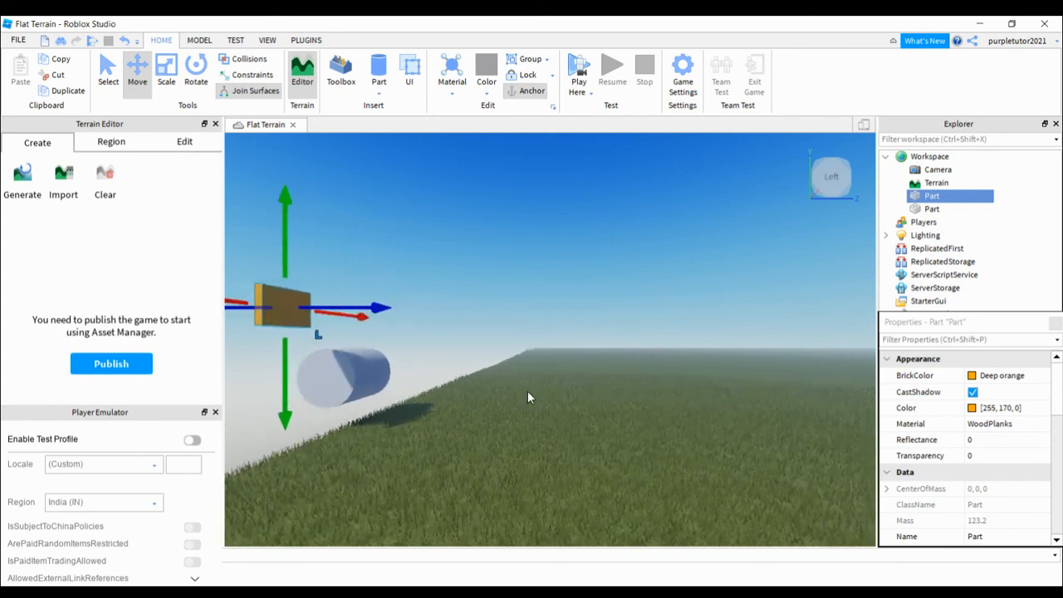
key(d)
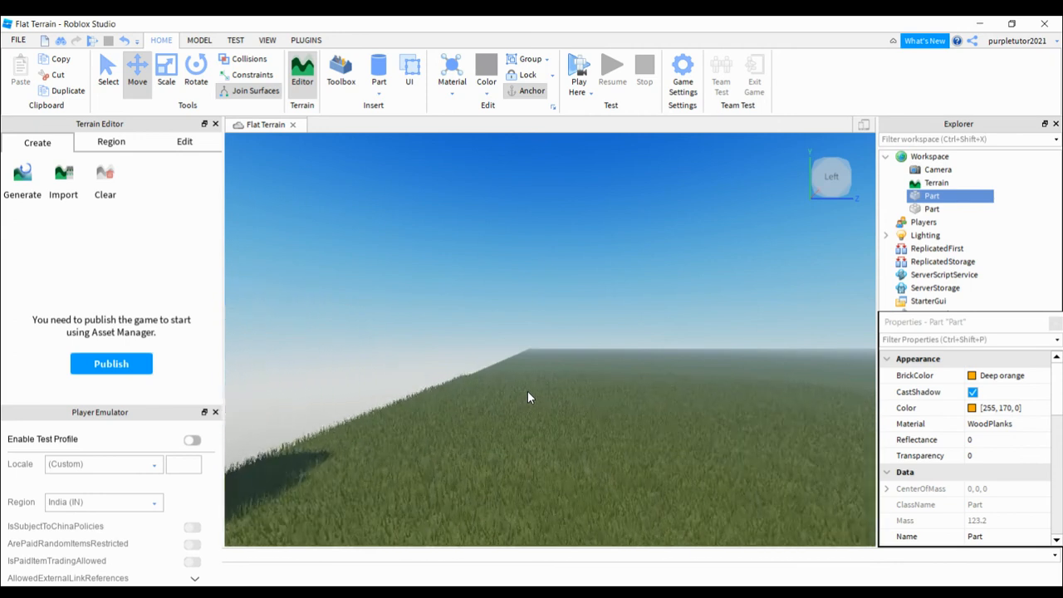
click(831, 176)
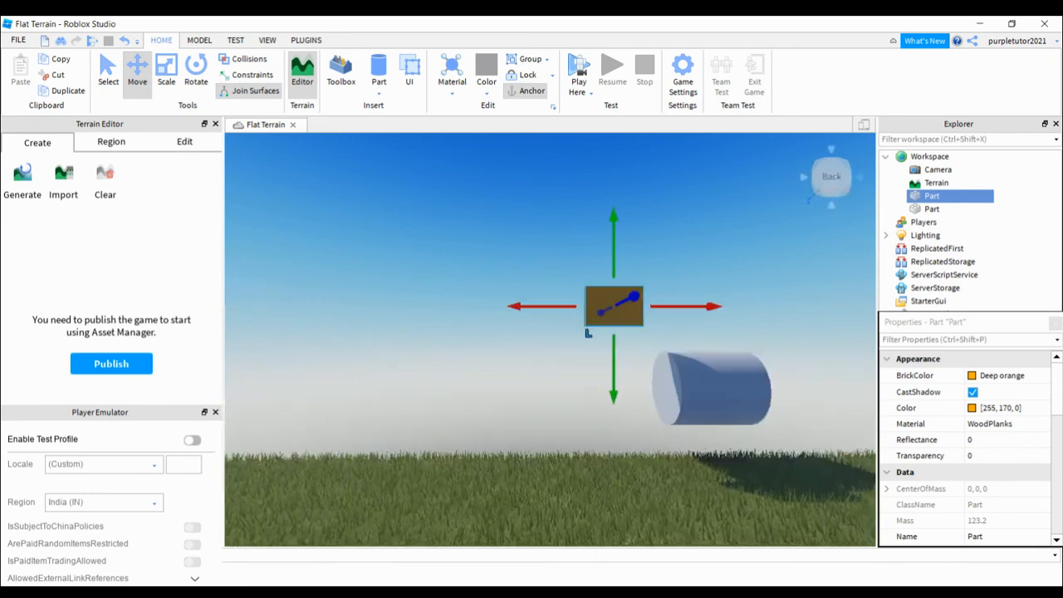
drag(707, 307, 809, 312)
key(d)
key(d)
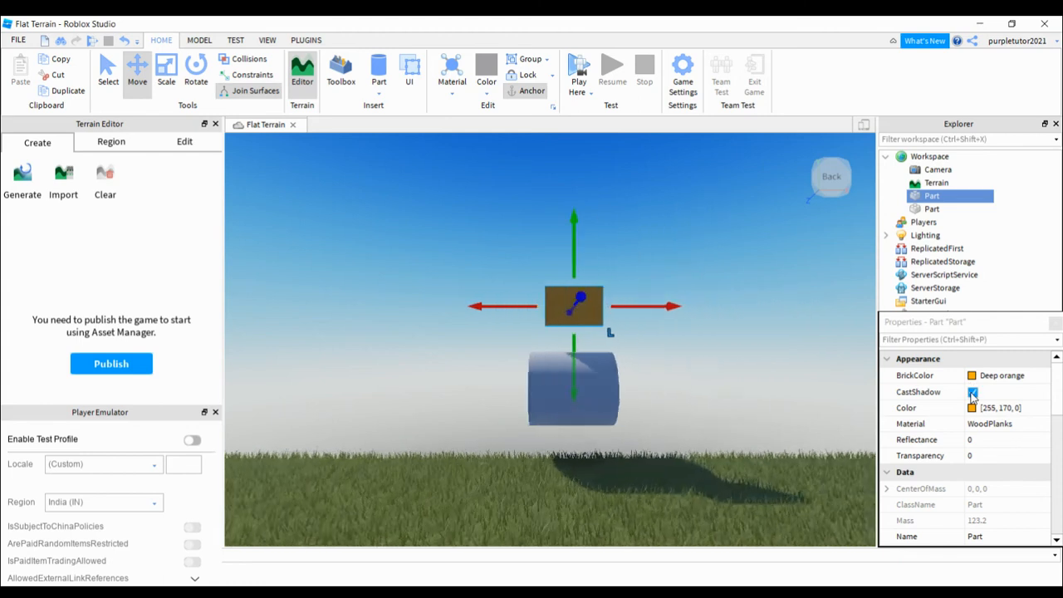
drag(700, 433, 679, 509)
- Examine the overlap between the wood block and the cylinder from the side and from the front
key(a)
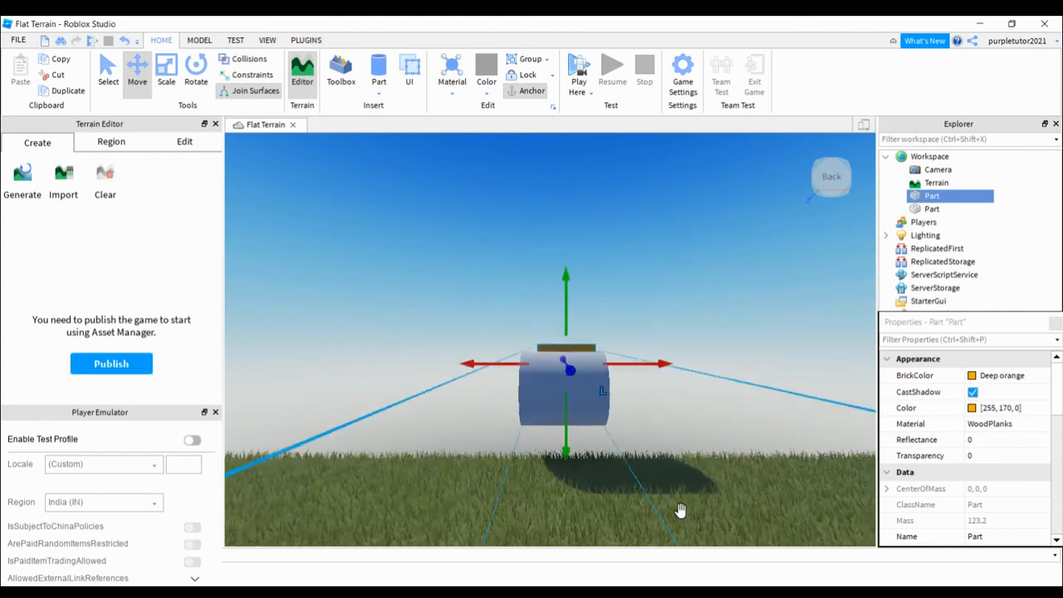
key(w)
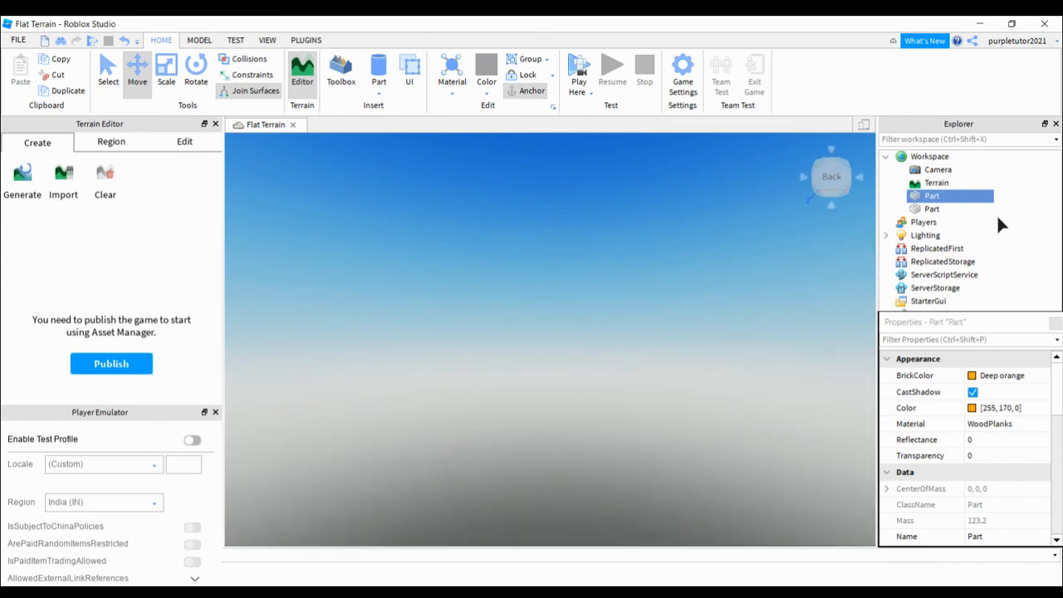
key(f)
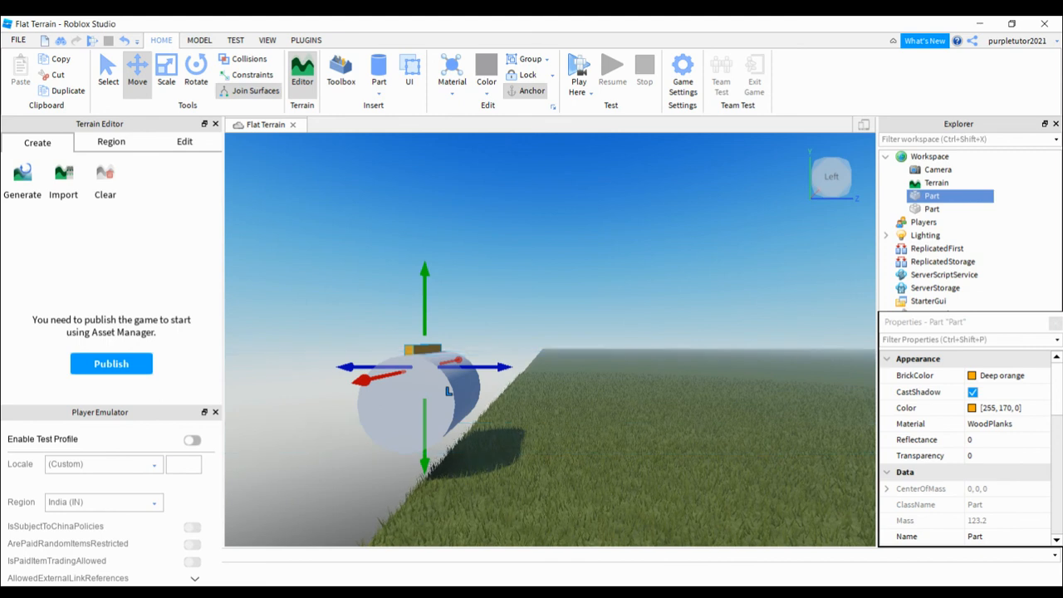
key(a)
key(a)
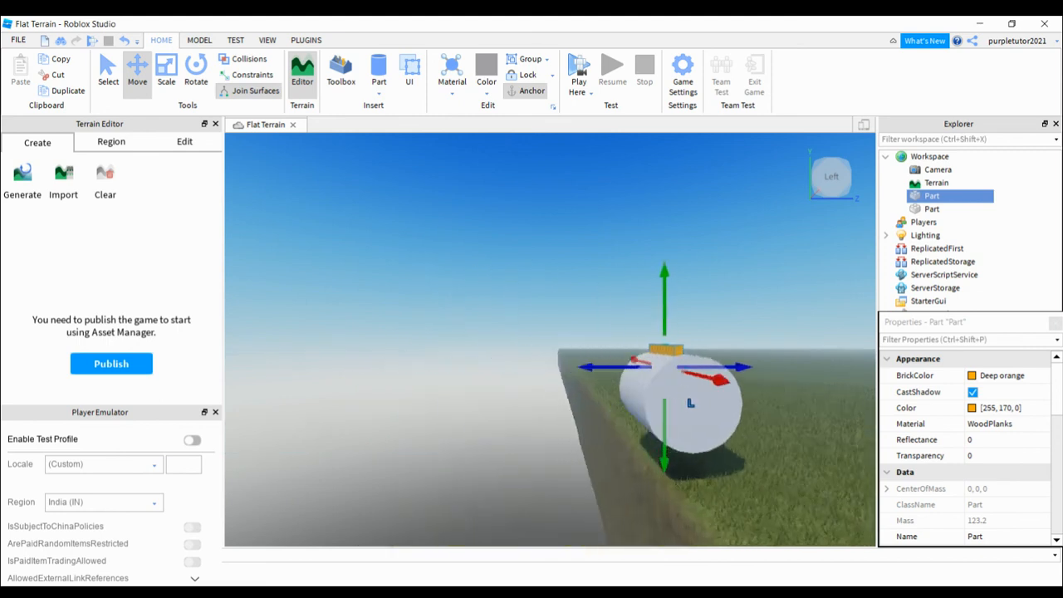
key(a)
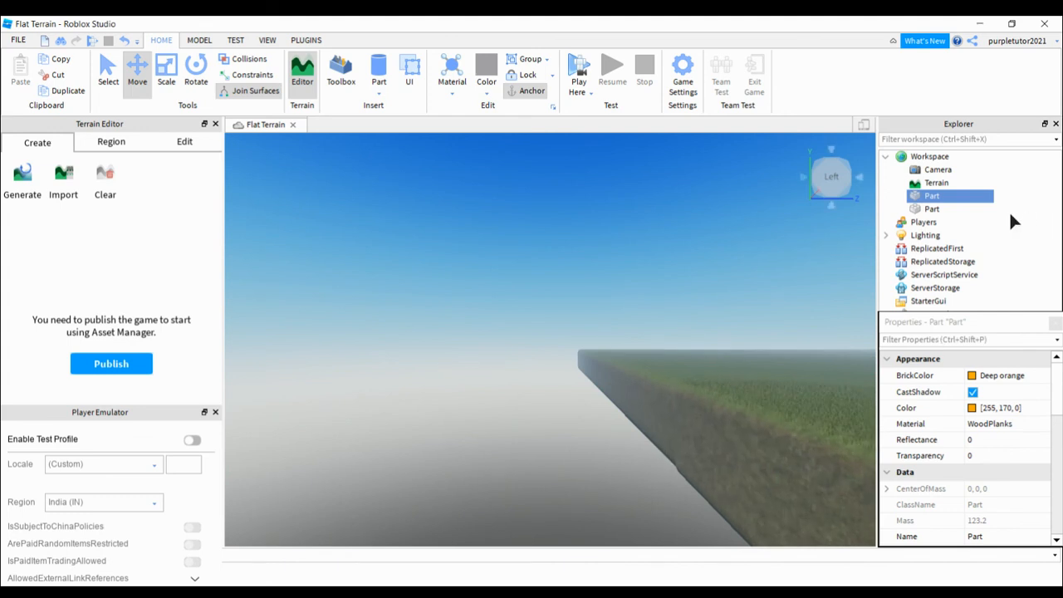
key(f)
key(w)
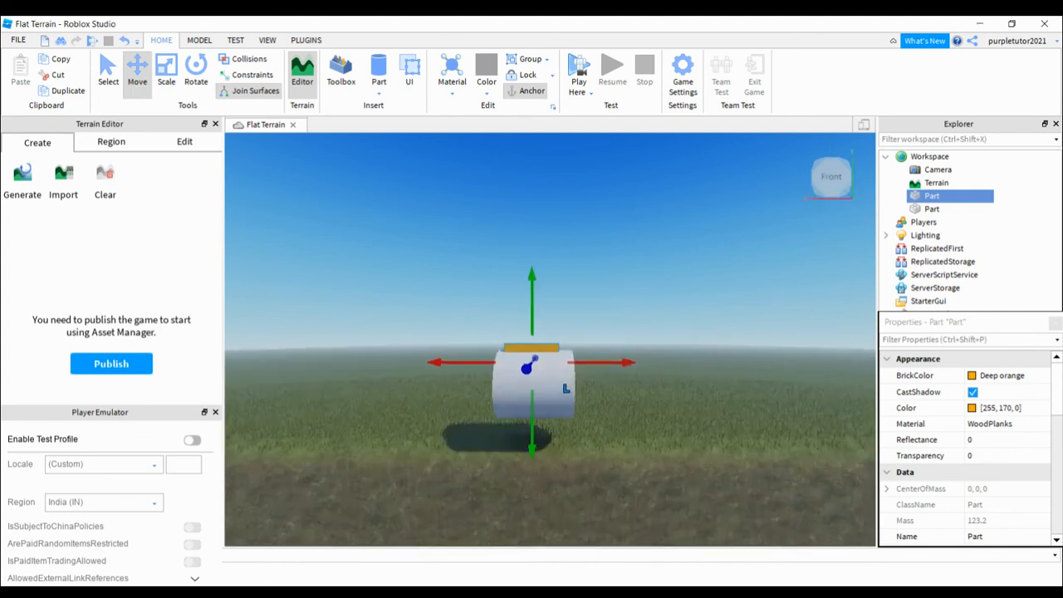
key(w)
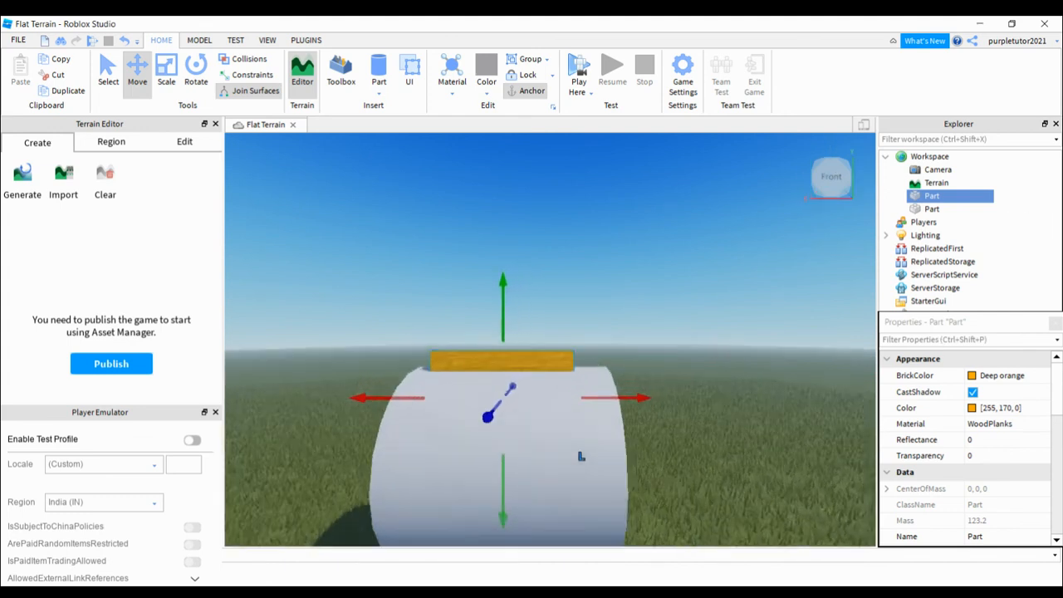
key(a)
key(d)
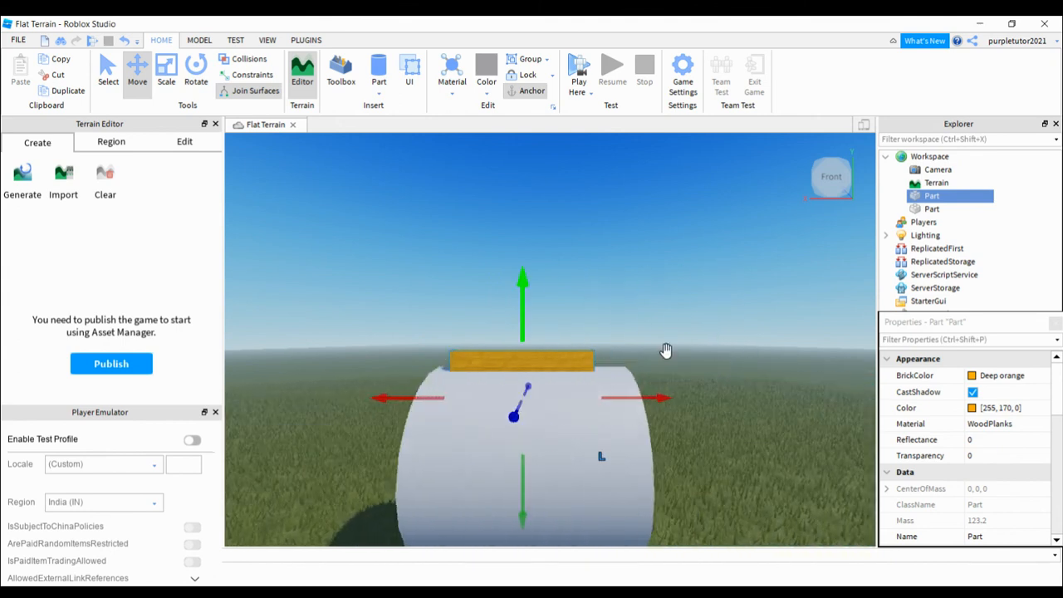
- Move the wood block vertically out of the cylinder and back into it, and lower the cylinder slightly
drag(655, 363, 652, 237)
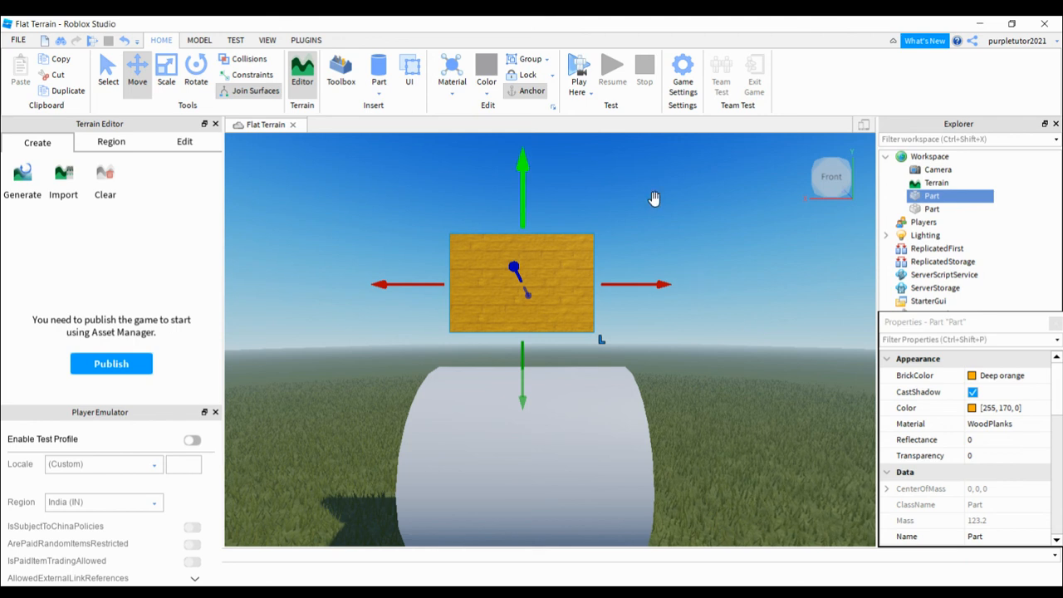
drag(654, 200, 667, 336)
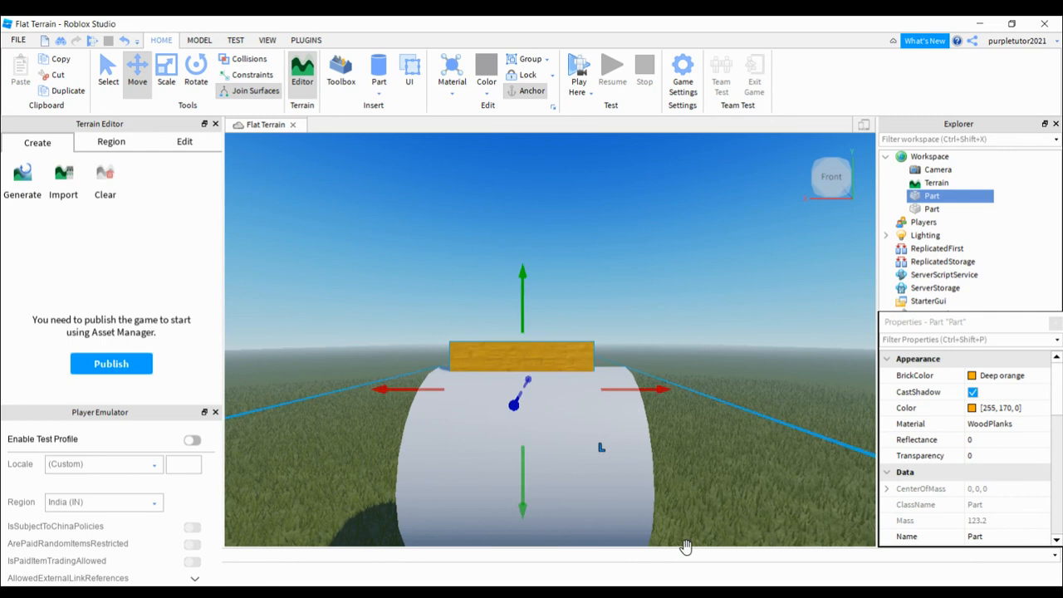
click(601, 447)
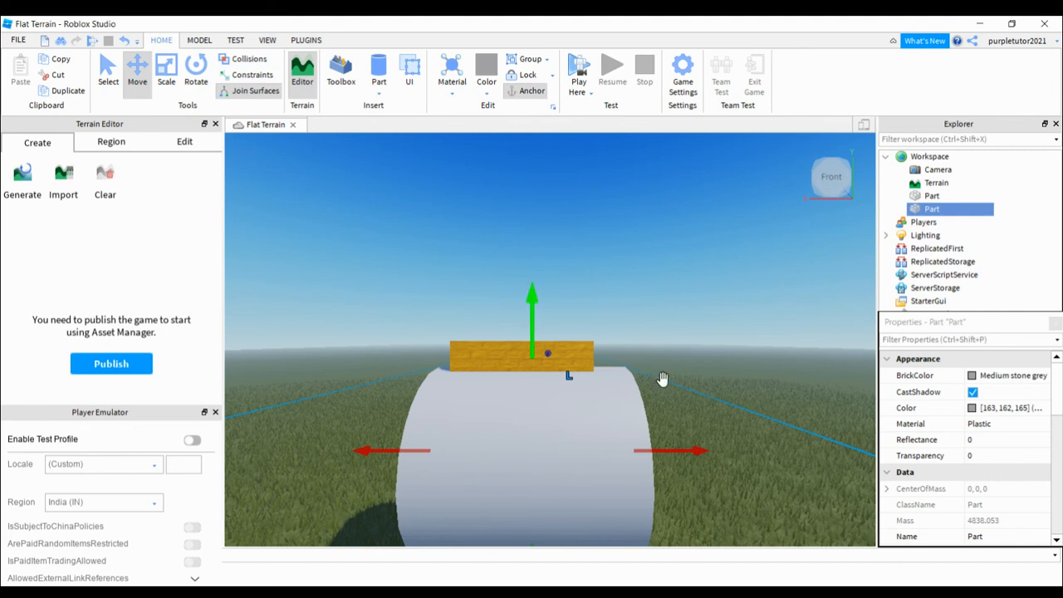
drag(661, 379, 670, 421)
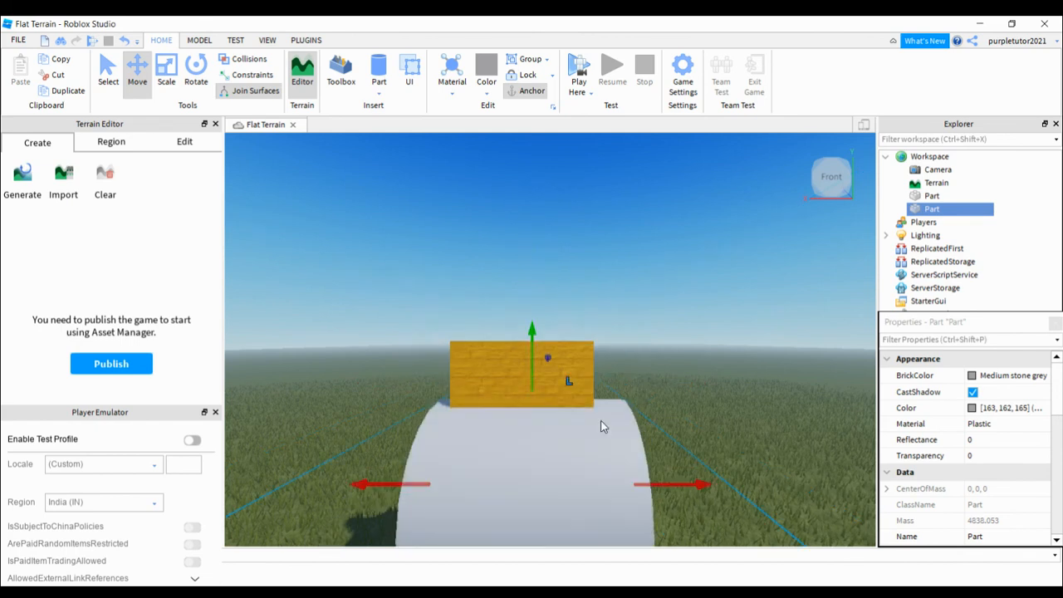
- Turn on Collisions with the wood block raised clear of the cylinder, and set the block down on the cylinder's top
click(581, 390)
drag(657, 370, 665, 291)
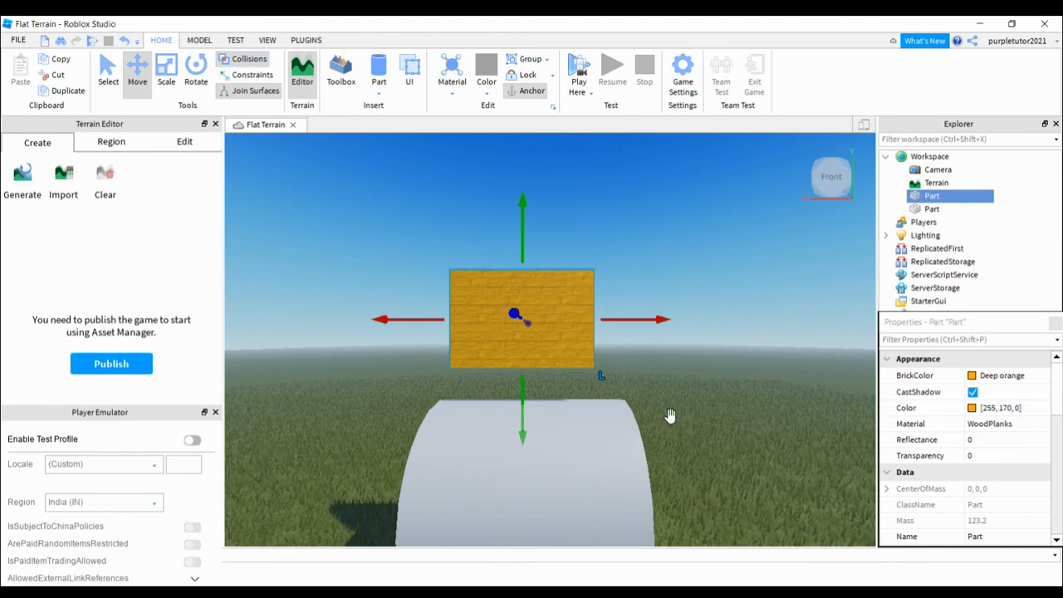
drag(670, 266, 680, 453)
drag(677, 242, 702, 465)
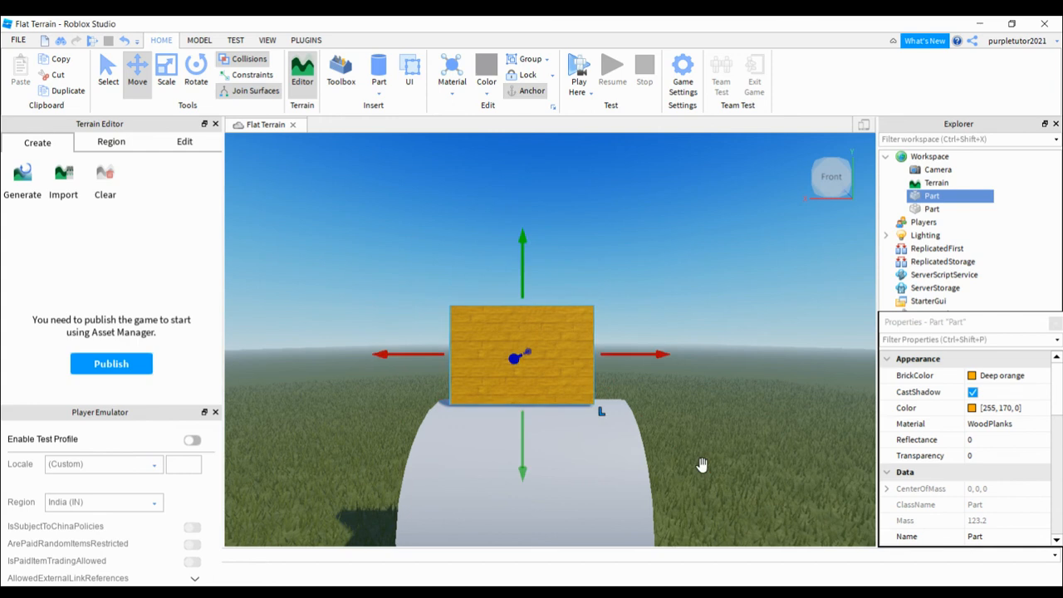
- Select the cylinder and try to move it upward into the wood block with Collisions on
click(721, 577)
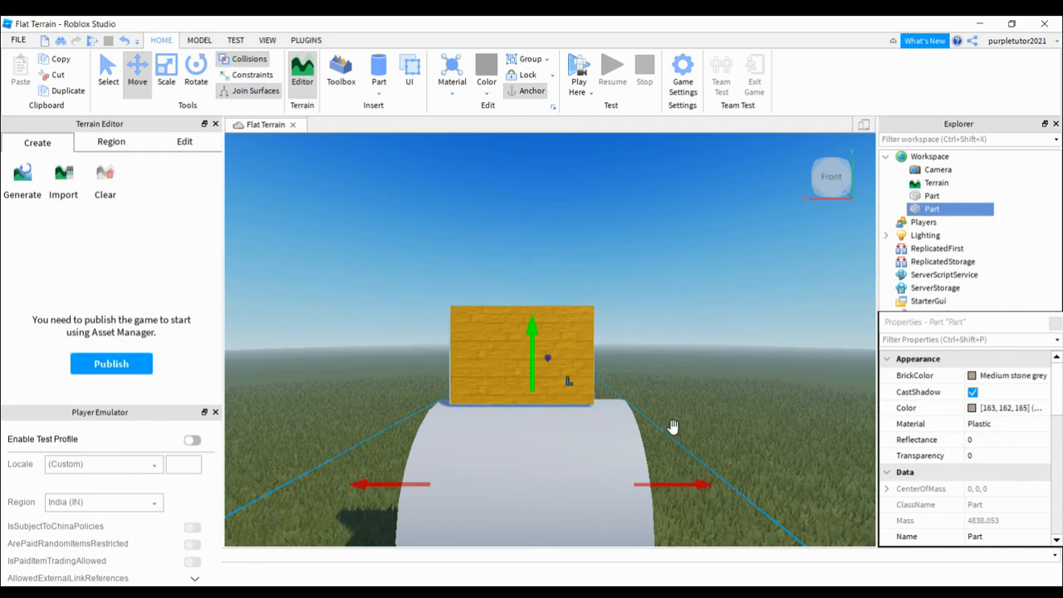
drag(673, 427, 672, 321)
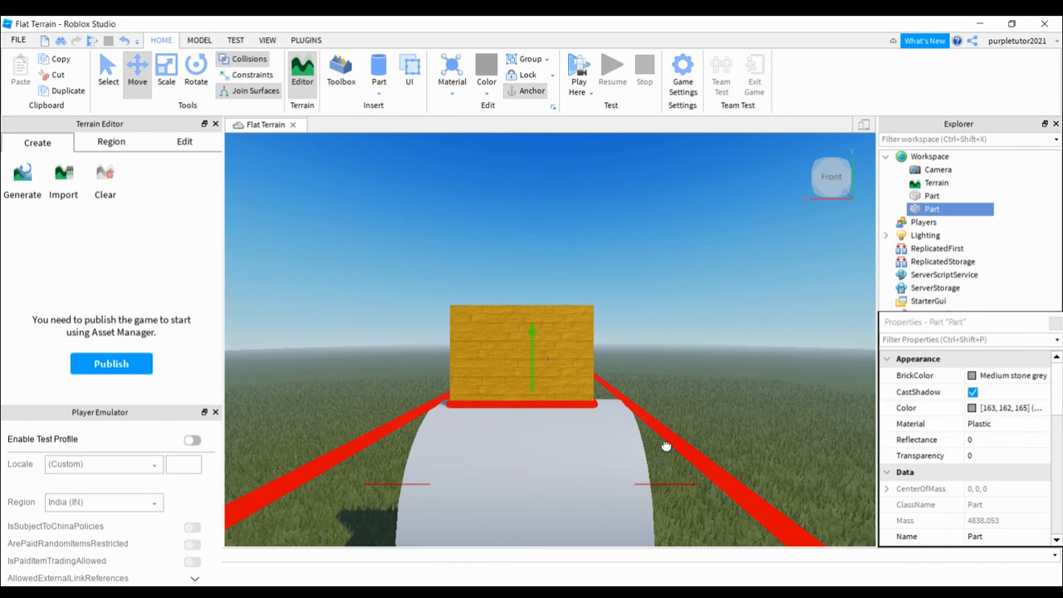
drag(666, 446, 664, 345)
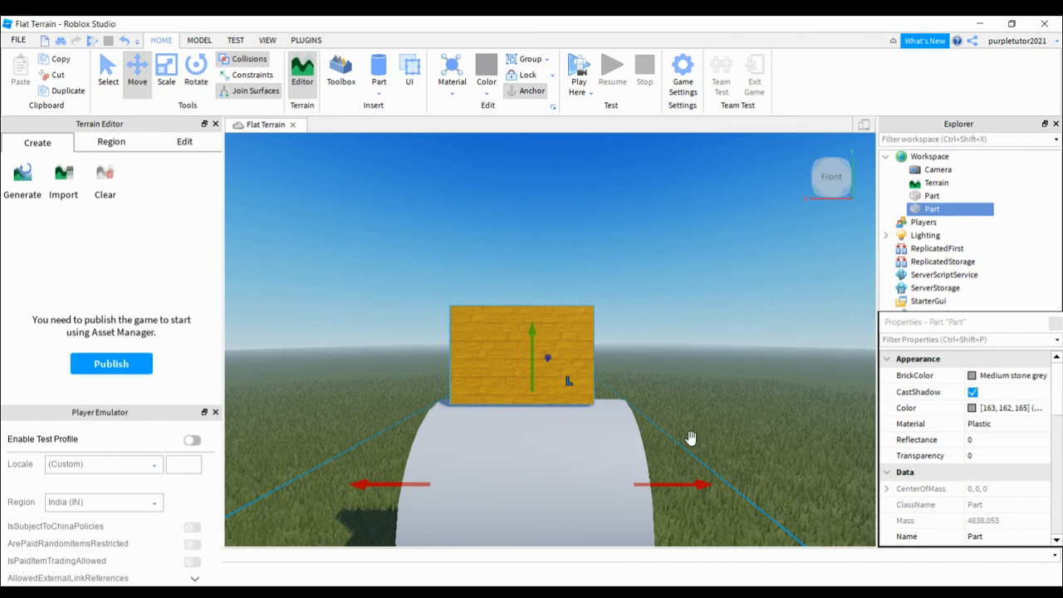
- Move the cylinder sideways out from under the wood block and lower it to the ground
scroll(629, 527, down, 2)
scroll(629, 528, down, 3)
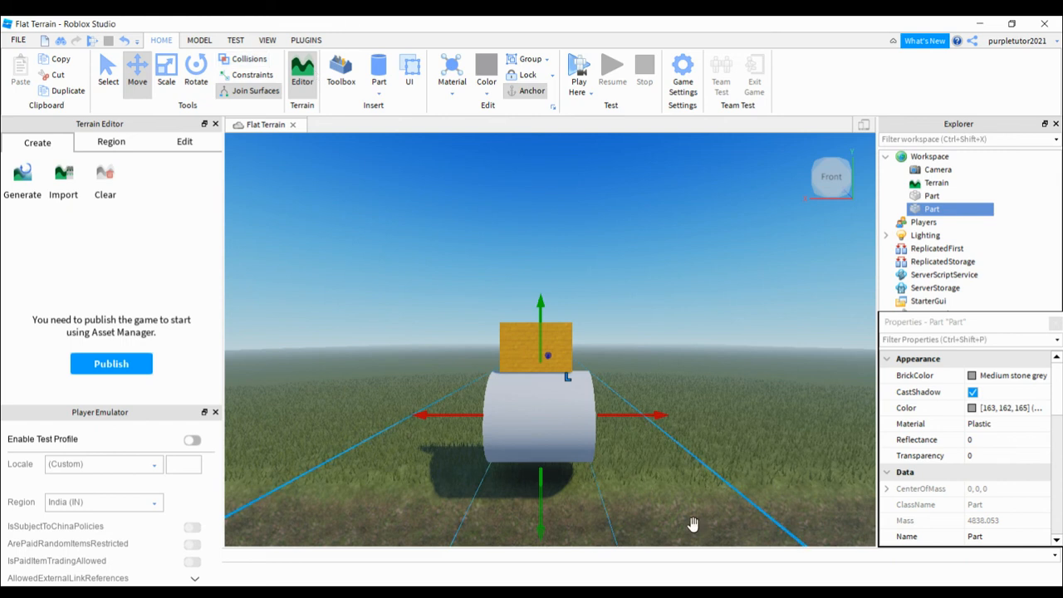
drag(573, 513, 437, 502)
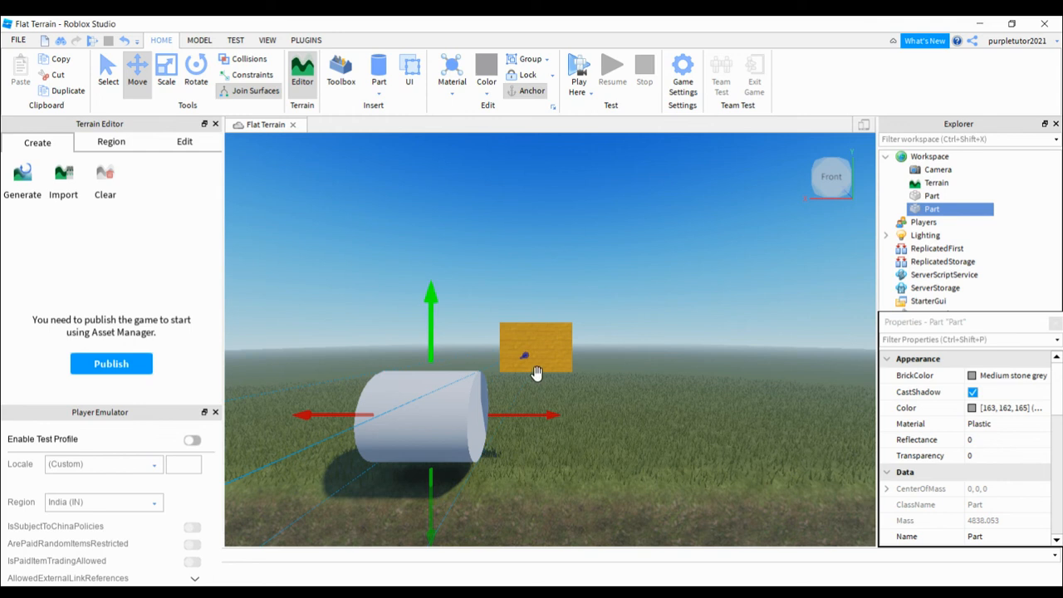
drag(537, 370, 488, 572)
key(a)
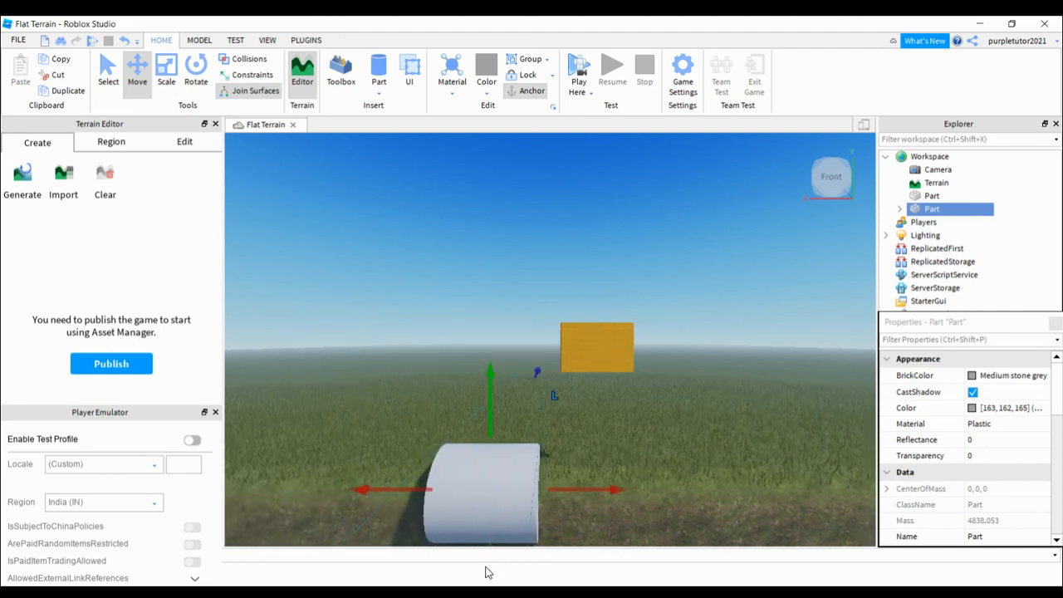
key(a)
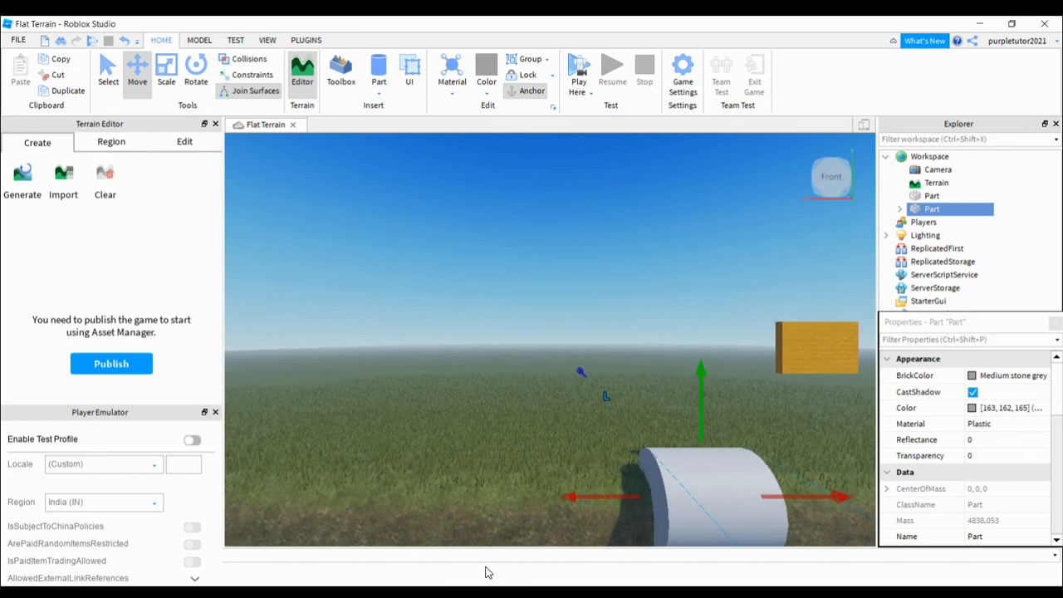
key(a)
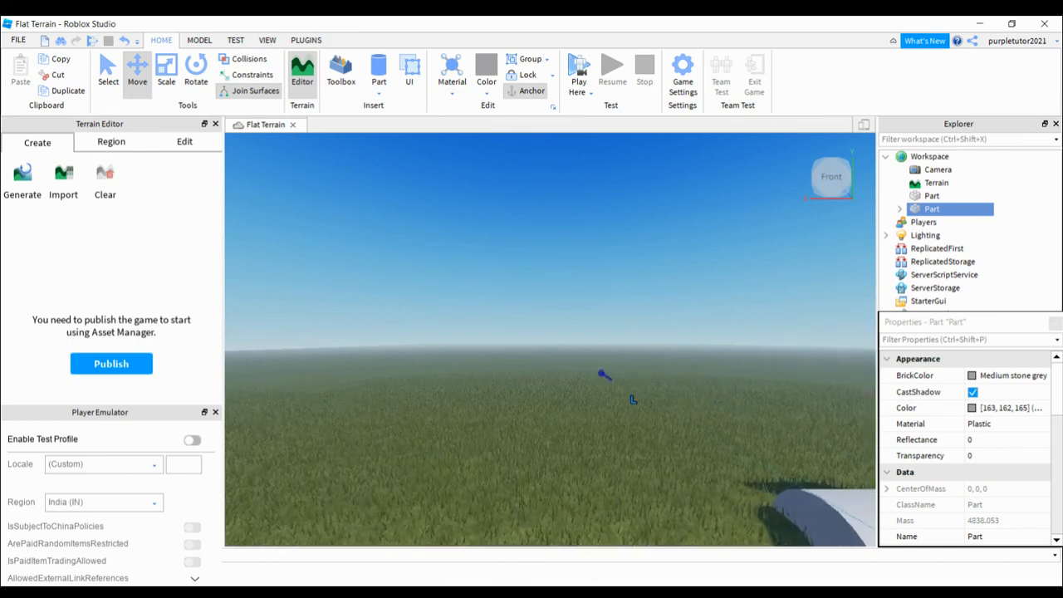
key(f)
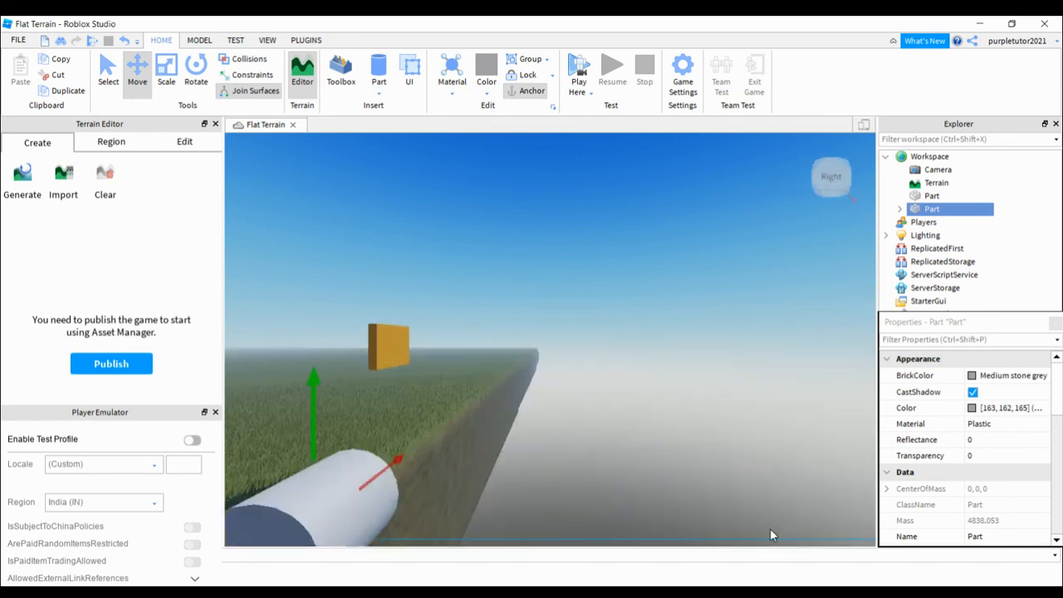
- Try to move the cylinder vertically at the terrain's edge with Collisions on, and raise it out of the ground with Collisions off
key(a)
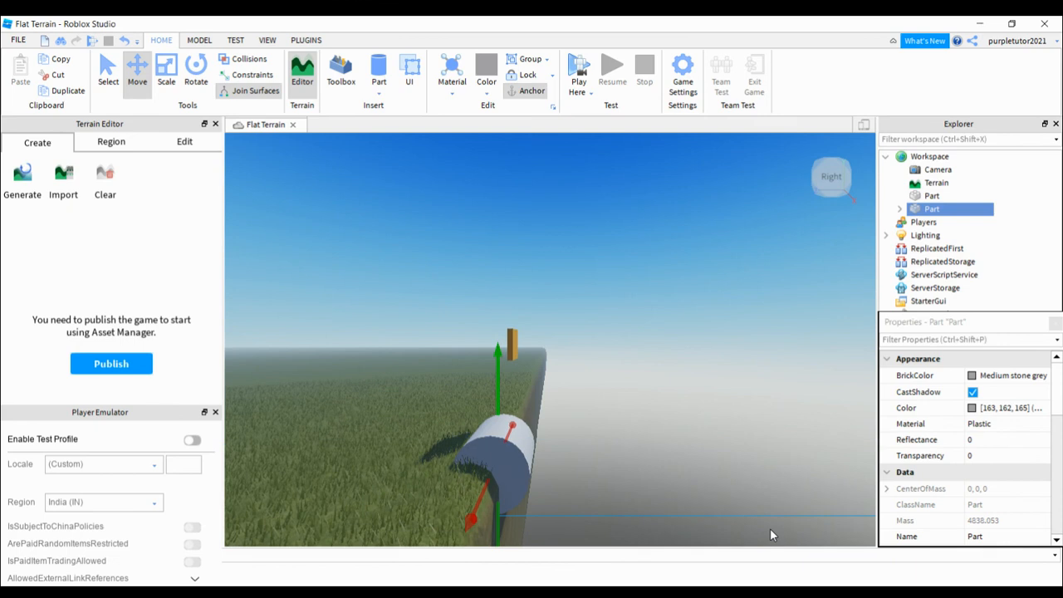
key(a)
key(d)
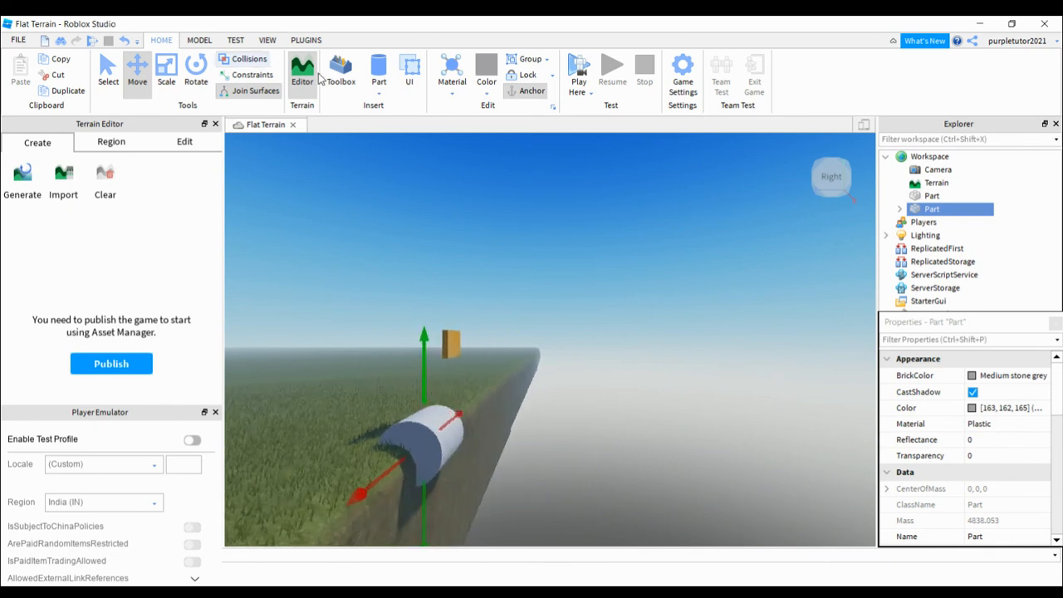
drag(533, 431, 544, 489)
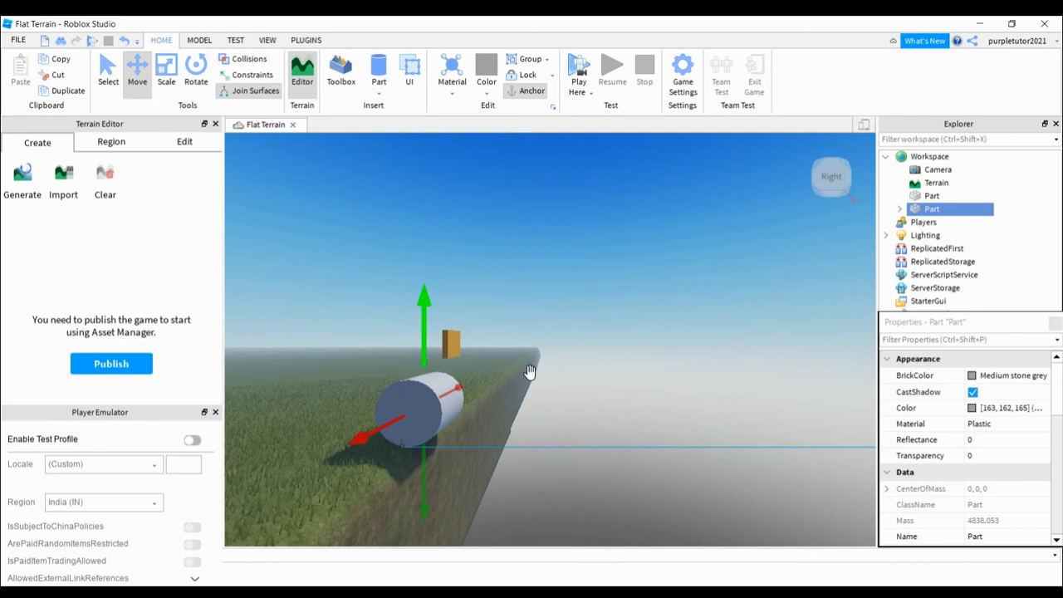
- Lower the cylinder partway into the terrain, raise it clear, and sink it into the ground again with Collisions off
drag(532, 368, 531, 414)
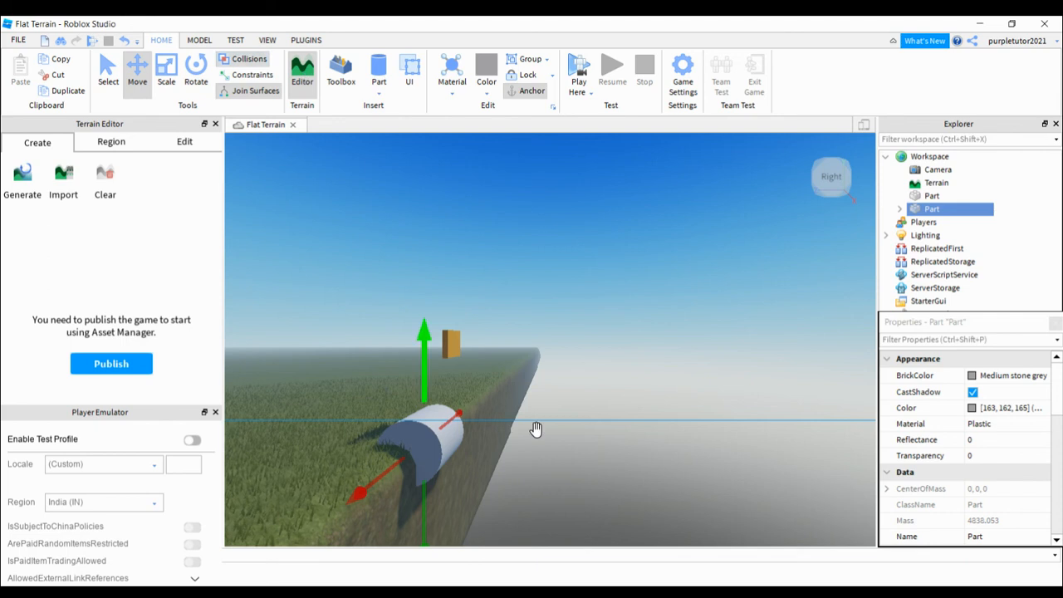
drag(535, 429, 566, 500)
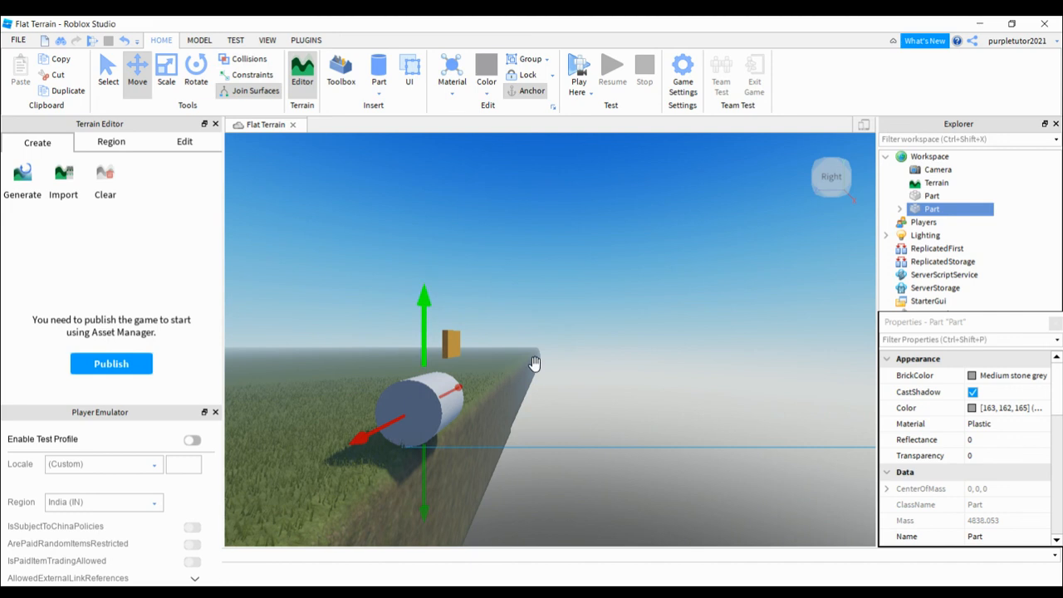
drag(534, 363, 534, 416)
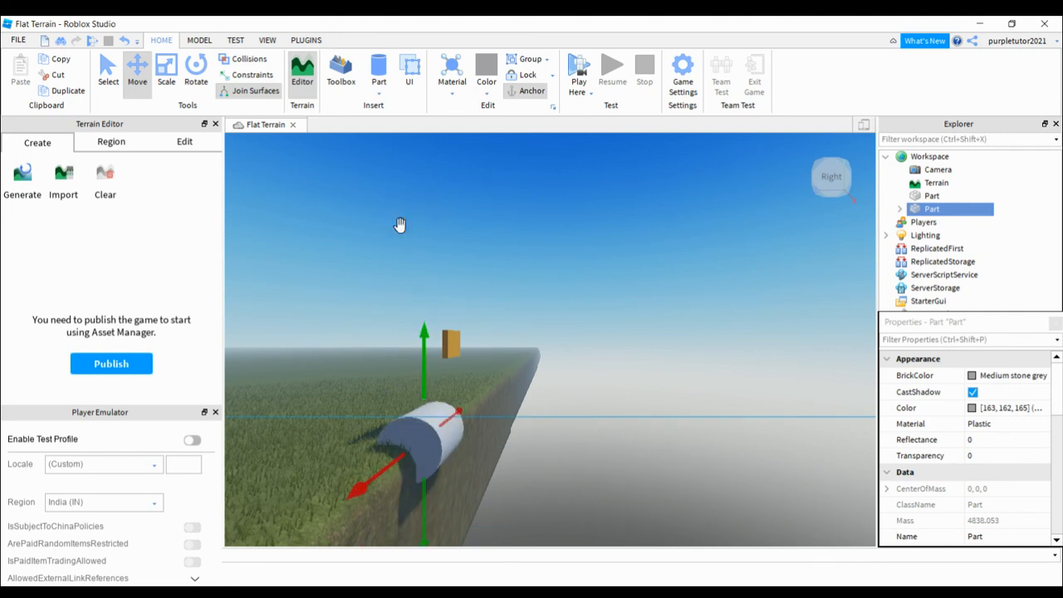
- Turn on Collisions and set the wood block down on top of the half-sunken cylinder
click(243, 59)
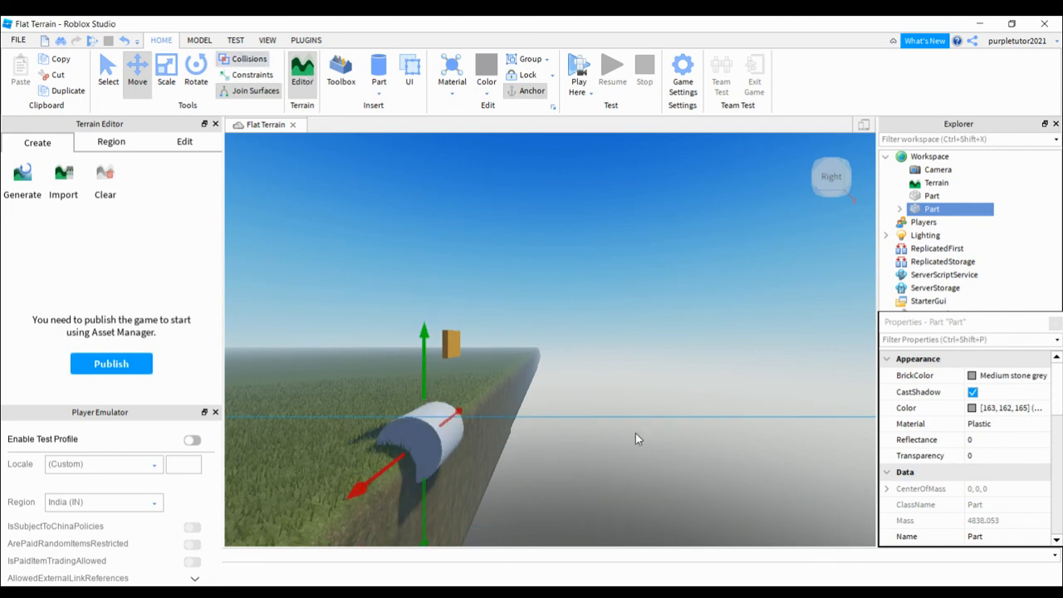
drag(562, 426, 543, 513)
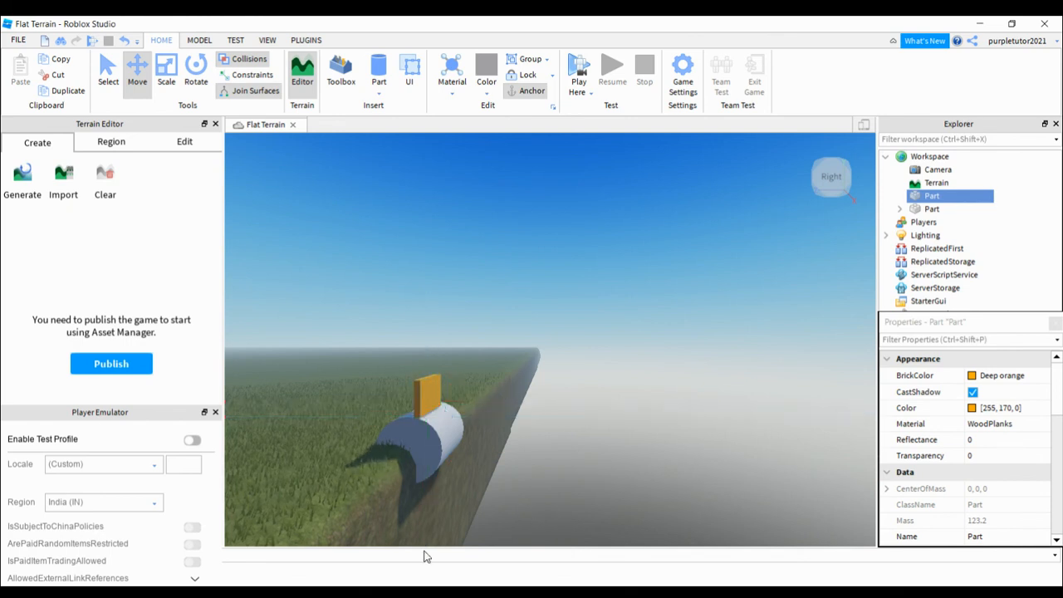